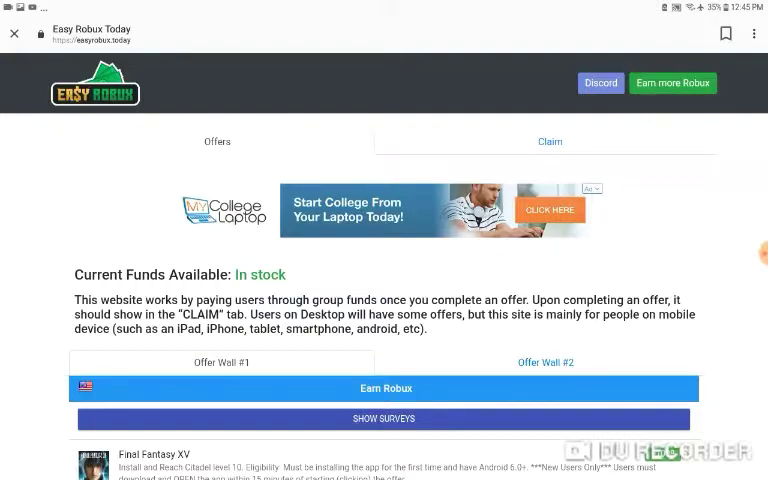
pyautogui.scroll(-2, 384, 300)
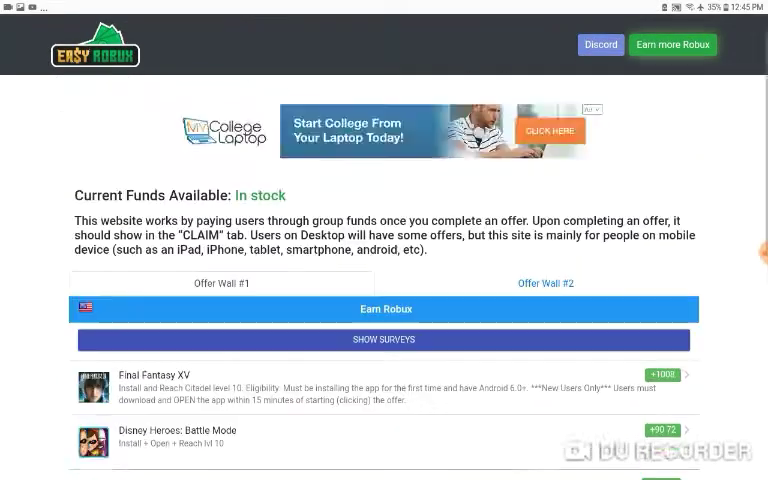
pyautogui.scroll(-3, 384, 300)
pyautogui.scroll(-3, 384, 300)
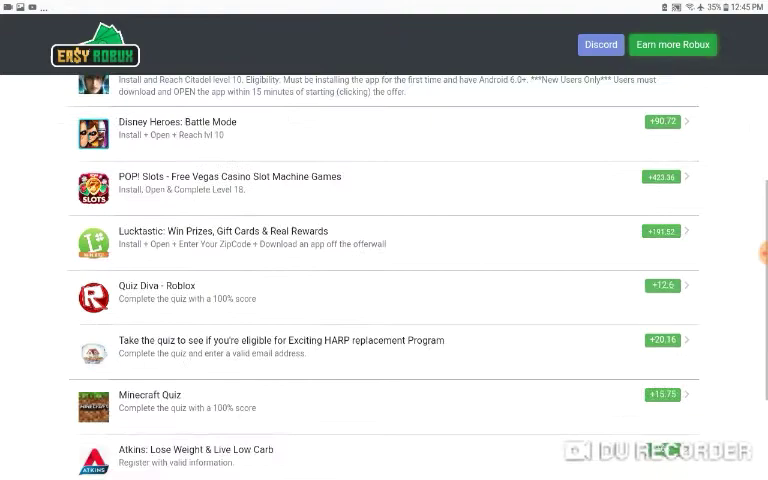
pyautogui.scroll(-3, 384, 300)
pyautogui.scroll(2, 384, 300)
pyautogui.scroll(8, 384, 300)
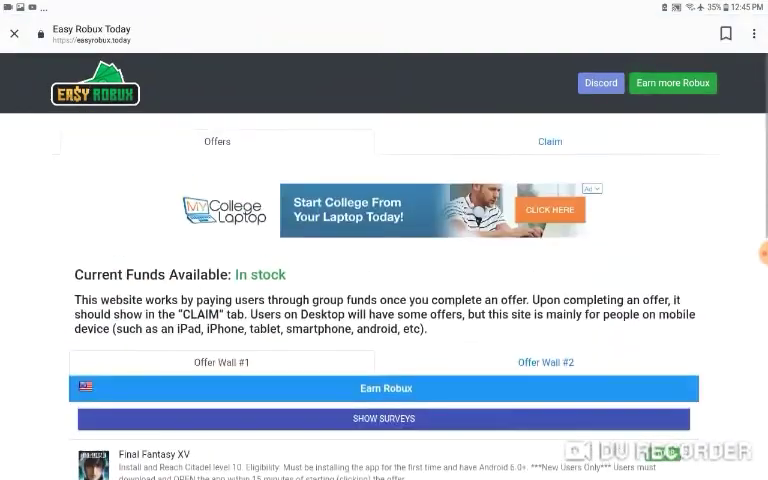
# Go to the Claim page and refresh its completed-offers list, which stays empty.
pyautogui.click(550, 141)
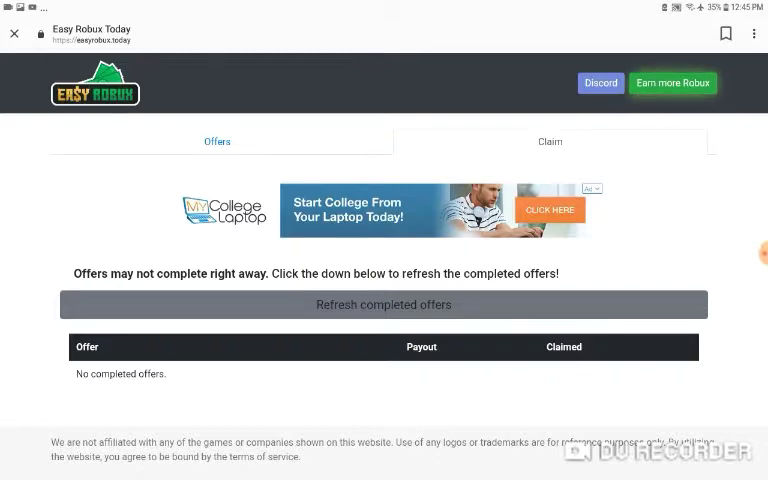
pyautogui.click(383, 304)
# Enable DU Recorder's Brush toggle from the floating bubble's Recording toolbox.
pyautogui.click(760, 253)
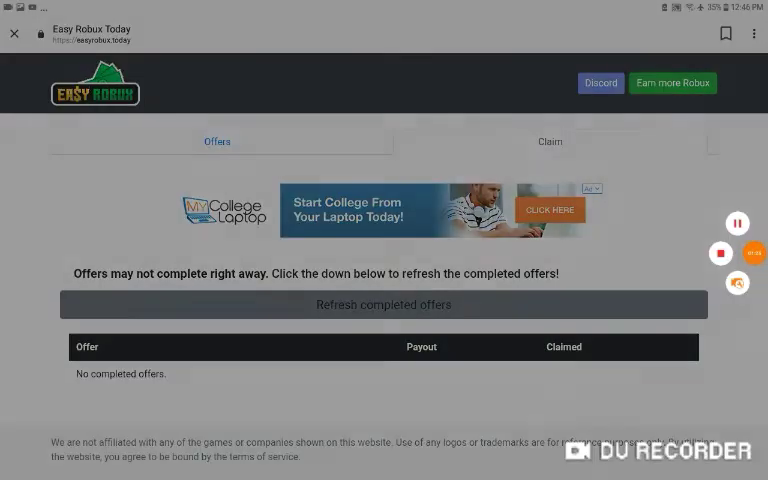
pyautogui.click(737, 283)
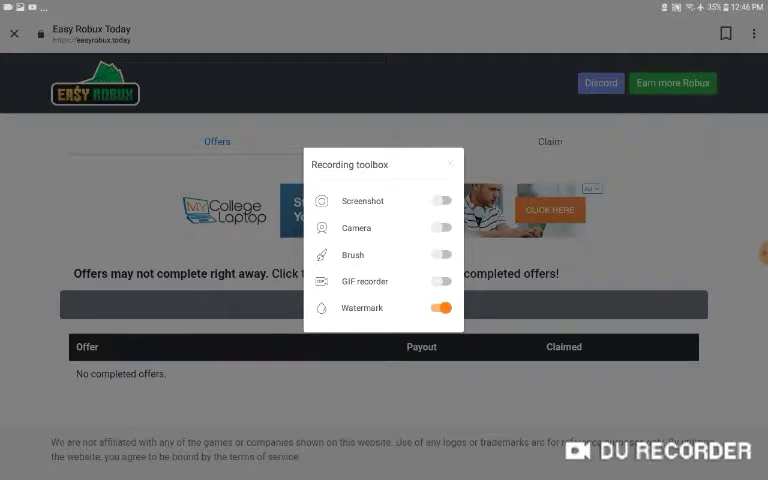
pyautogui.click(441, 254)
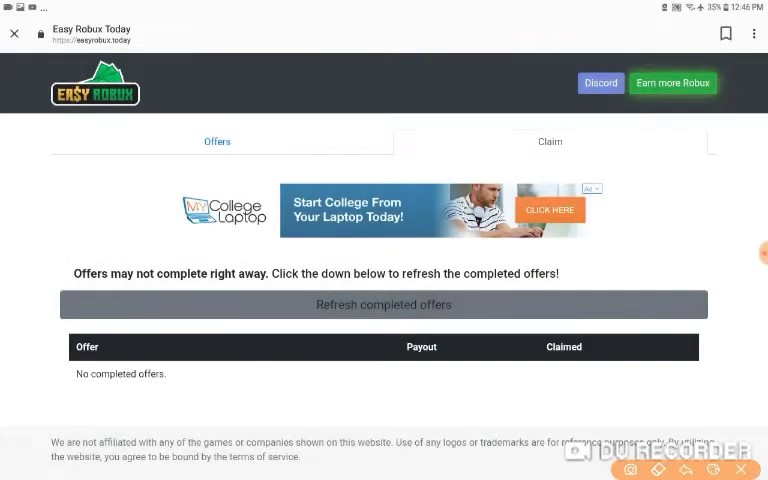
# Draw an orange loop with marks around the Claimed header, then clear it and exit drawing.
pyautogui.moveTo(590, 389)
pyautogui.mouseDown()
pyautogui.moveTo(575, 336)
pyautogui.moveTo(600, 392)
pyautogui.mouseUp()
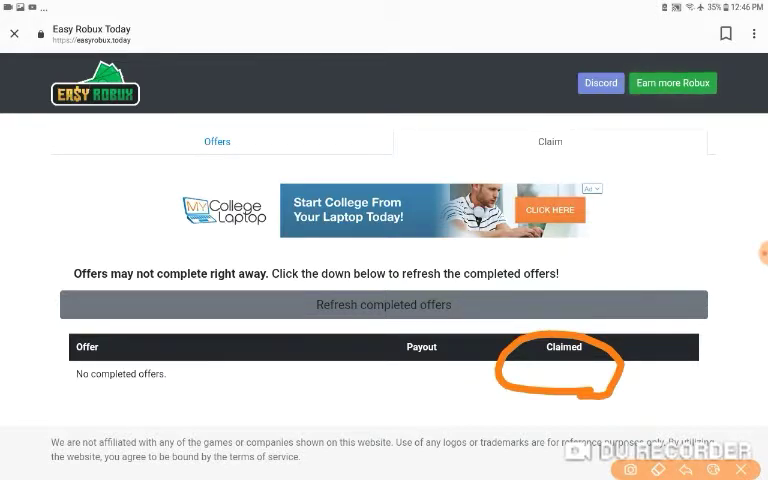
pyautogui.click(559, 362)
pyautogui.moveTo(548, 366); pyautogui.dragTo(568, 366)
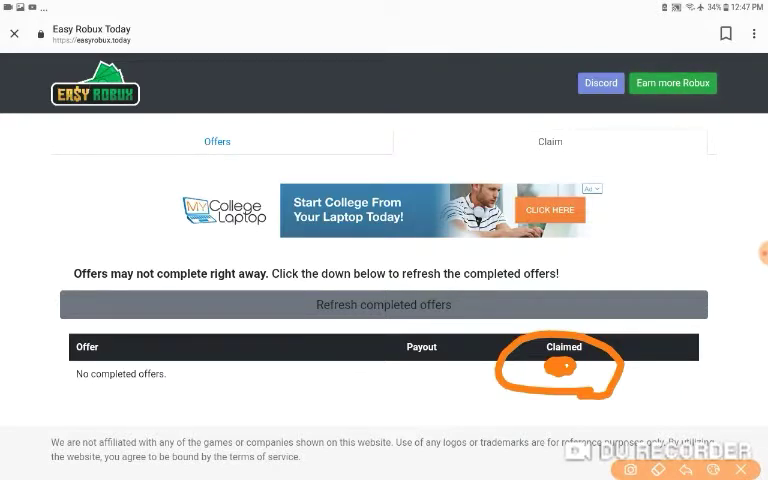
pyautogui.click(741, 469)
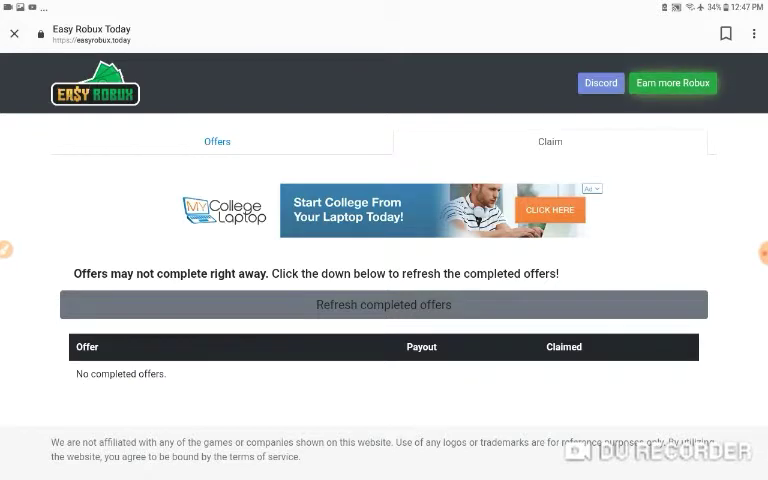
# Move the recorder bubble off the left edge and expand its pause/stop menu.
pyautogui.moveTo(4, 250); pyautogui.dragTo(348, 362)
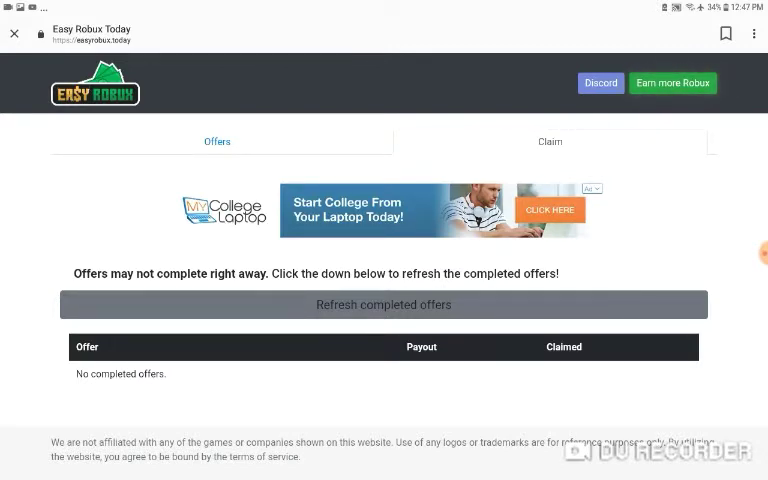
pyautogui.click(762, 253)
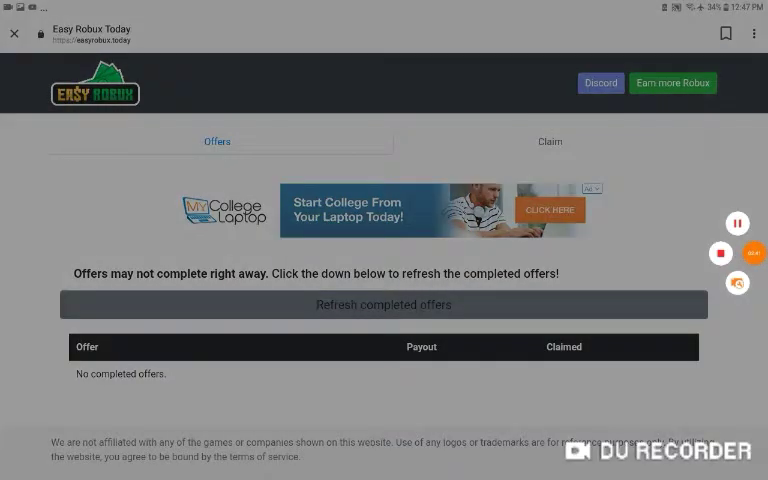